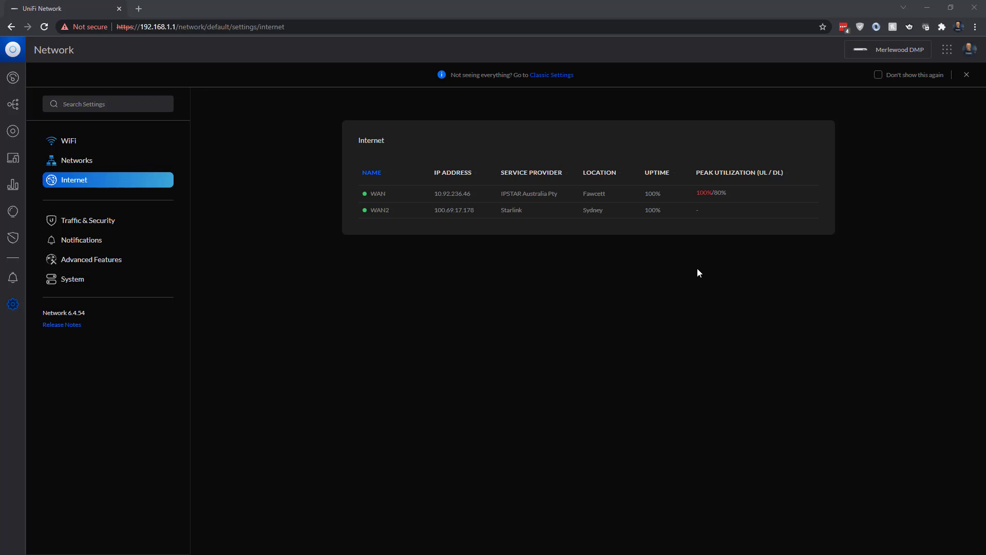
# Review the WAN2 connection's advanced configuration, including the available Load Balancing options, and return to the internet connections overview.
pyautogui.click(786, 211)
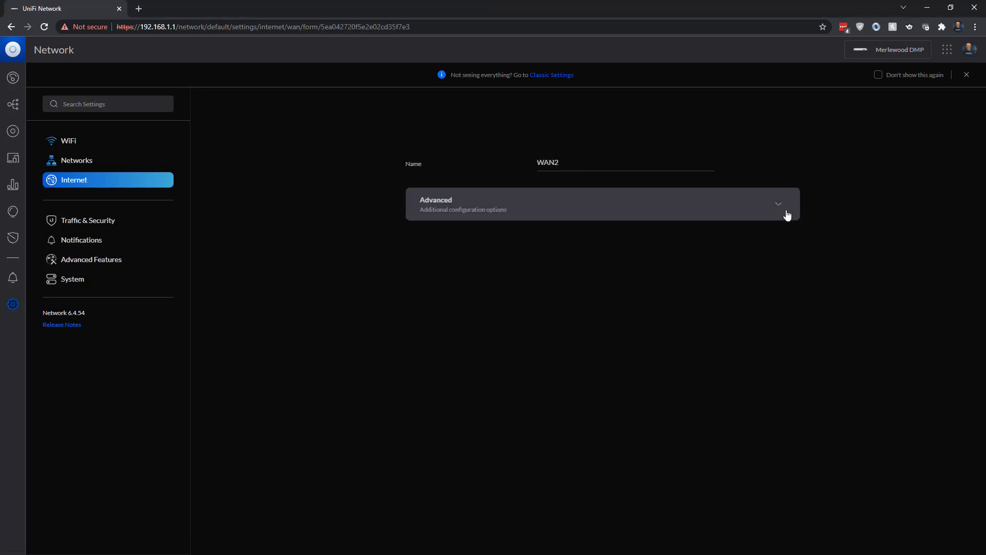
pyautogui.click(707, 211)
pyautogui.scroll(-2, 824, 360)
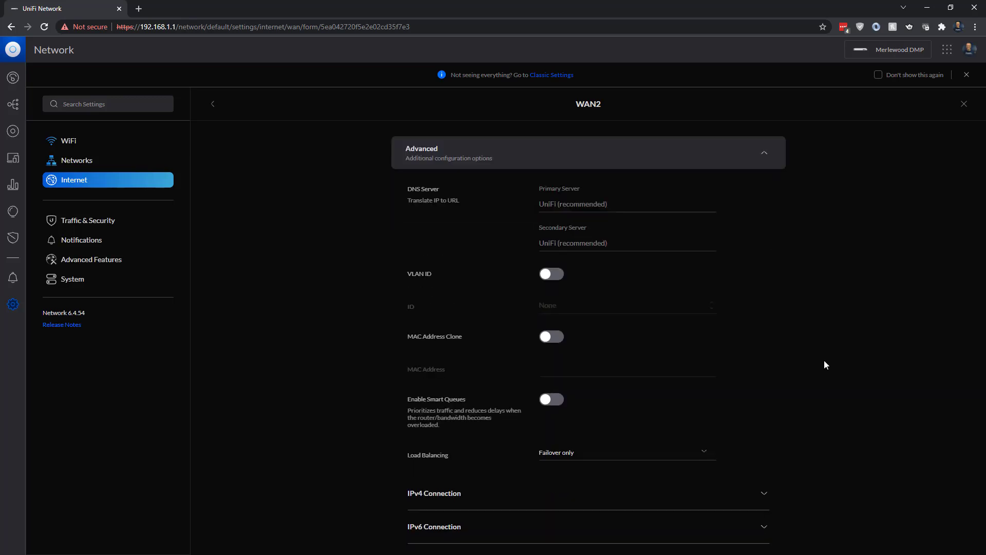
pyautogui.scroll(-1, 824, 359)
pyautogui.click(591, 372)
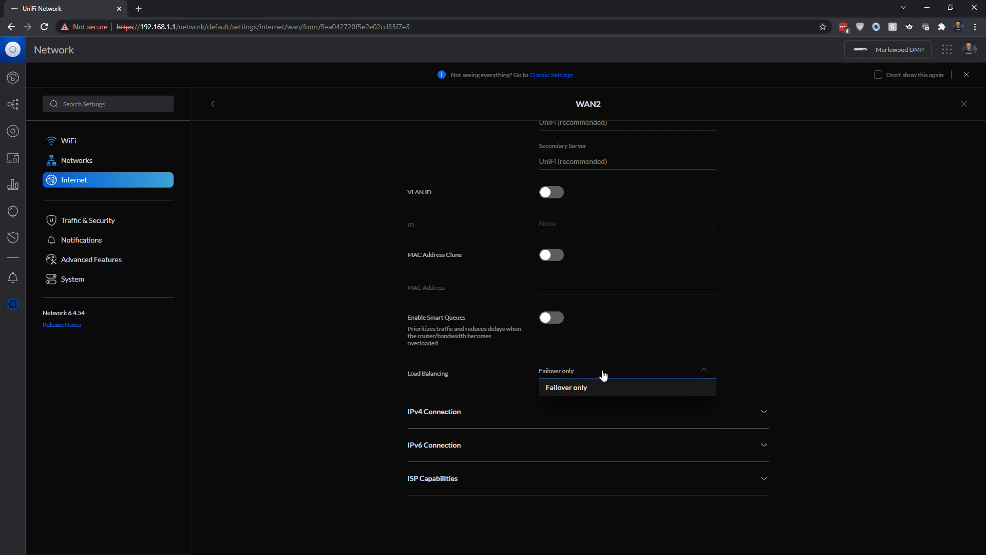
pyautogui.click(765, 315)
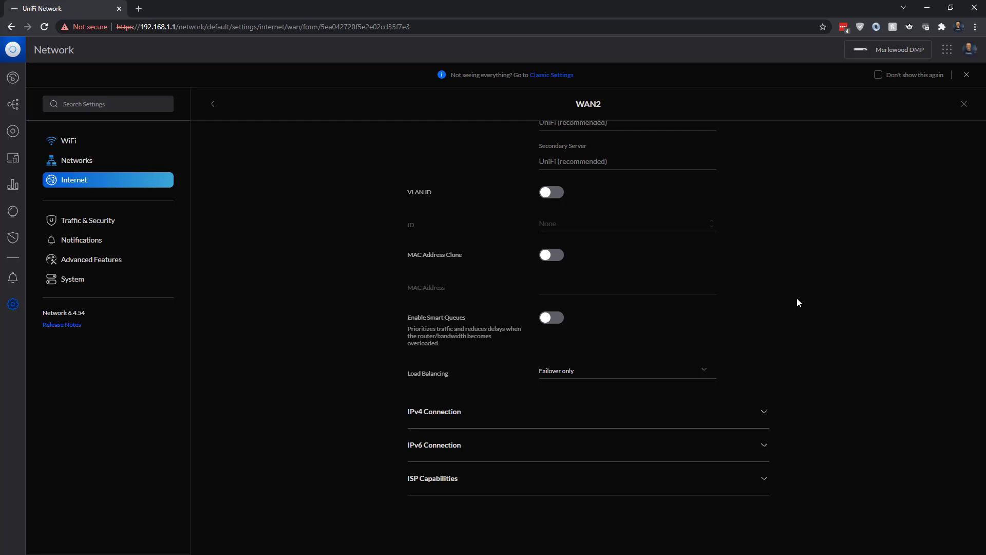
pyautogui.scroll(3, 797, 302)
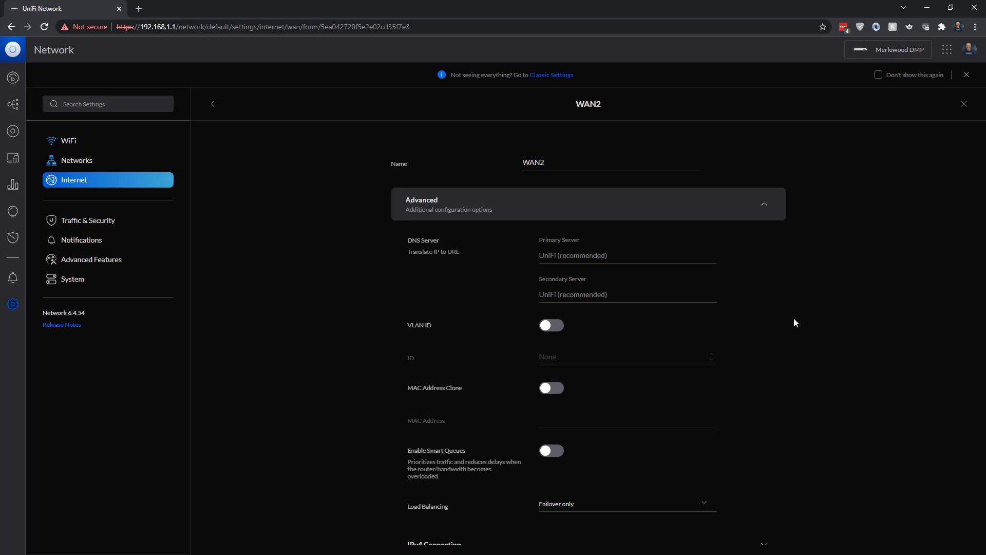
pyautogui.click(213, 104)
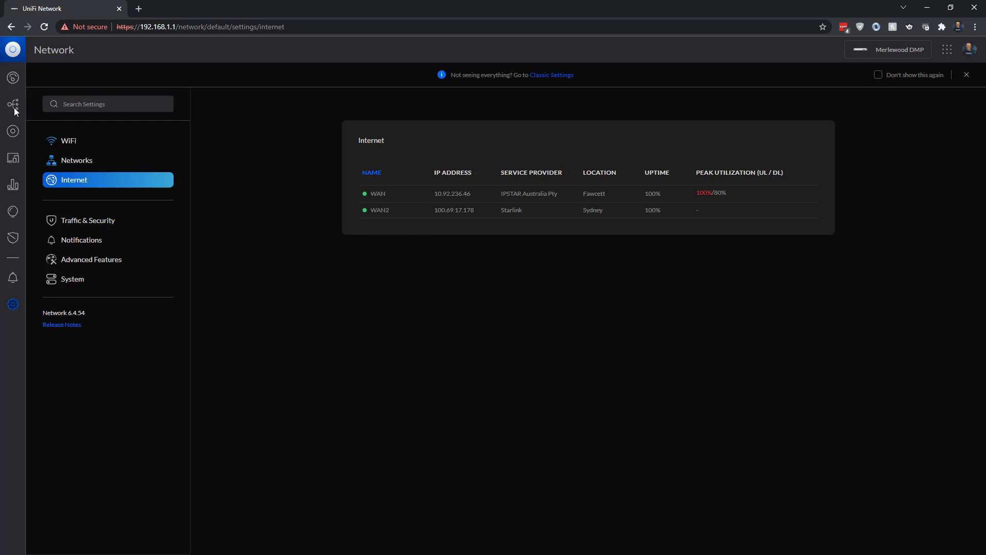
# Inspect the WAN port details in the Merlewood DMP gateway's device settings.
pyautogui.click(12, 131)
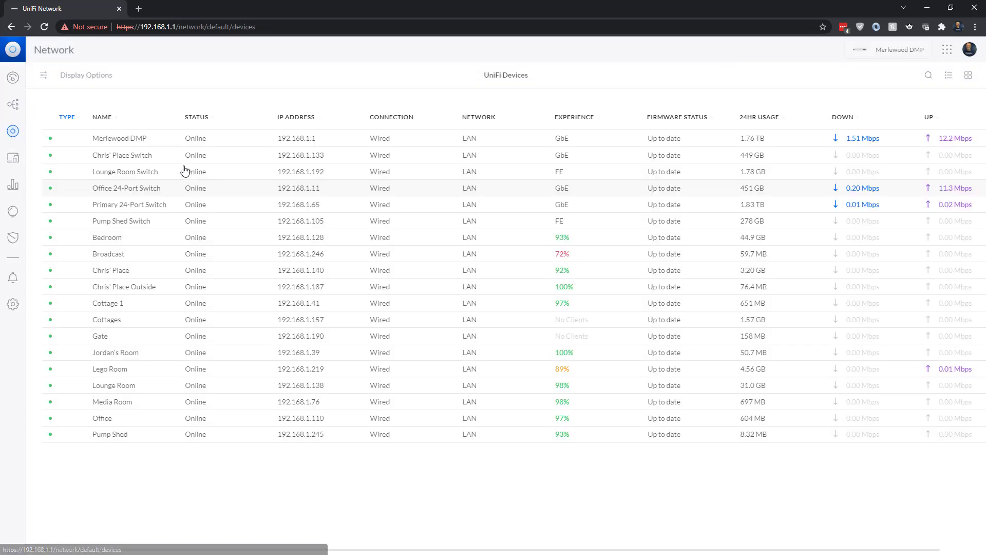
pyautogui.click(131, 139)
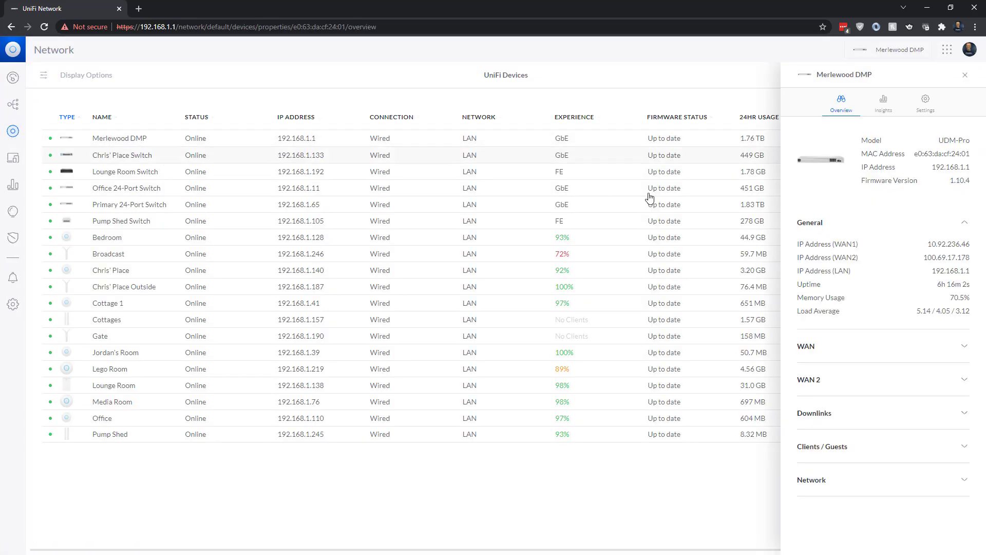
pyautogui.click(926, 104)
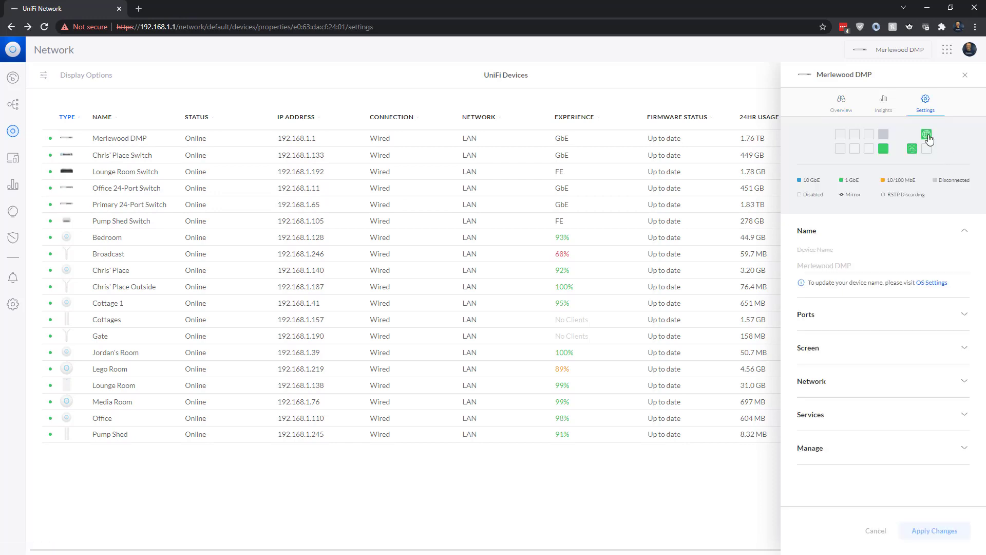
pyautogui.moveTo(929, 139)
pyautogui.moveTo(913, 154)
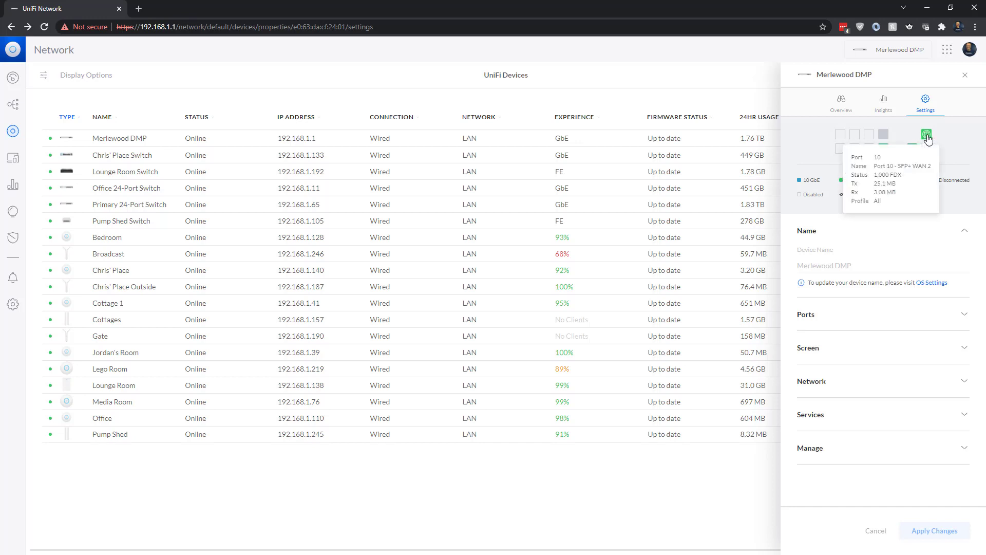
# Swap the gateway's WAN interfaces by assigning Port 9 to WAN2 and Port 10 to WAN, and apply the changes.
pyautogui.click(928, 138)
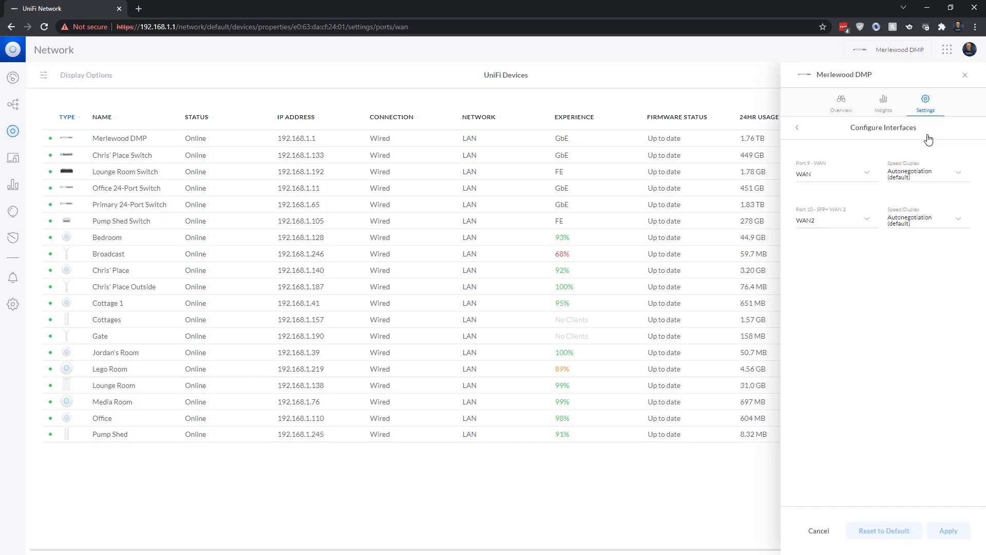
pyautogui.click(834, 222)
pyautogui.click(825, 255)
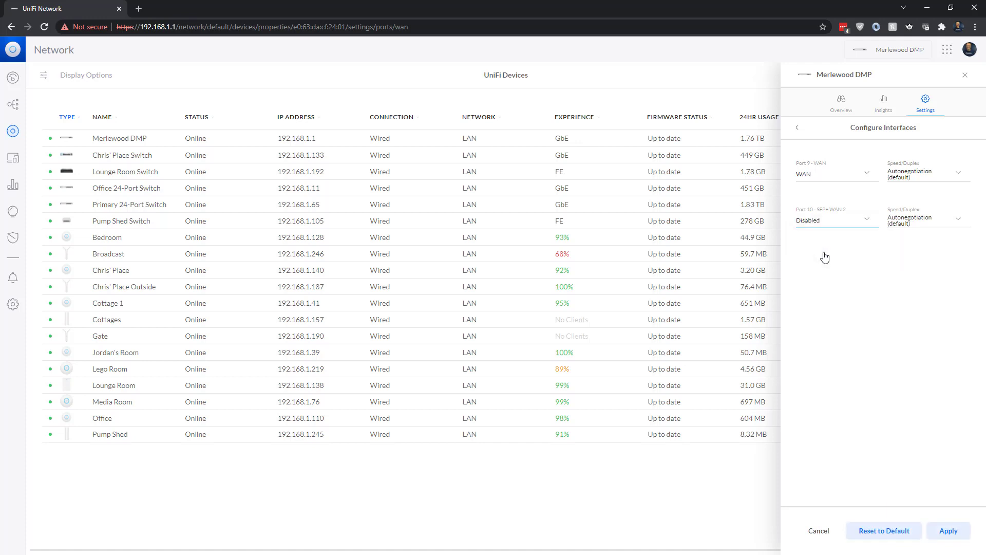
pyautogui.click(819, 176)
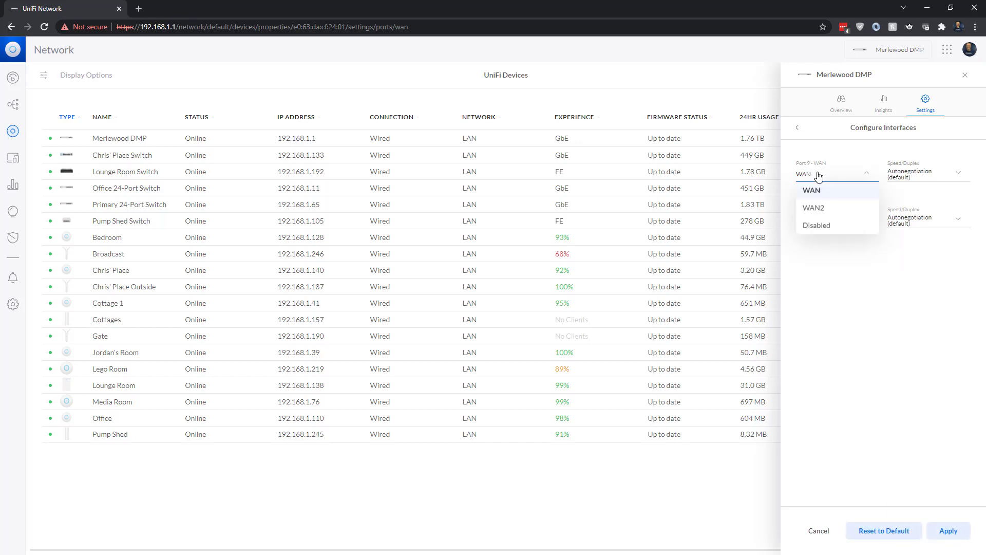
pyautogui.click(822, 207)
pyautogui.click(835, 222)
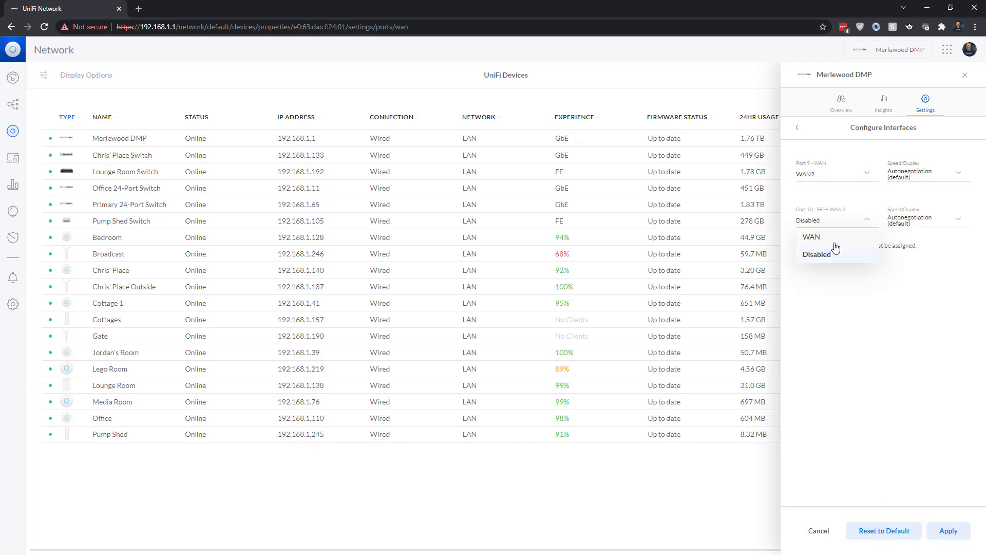
pyautogui.click(834, 238)
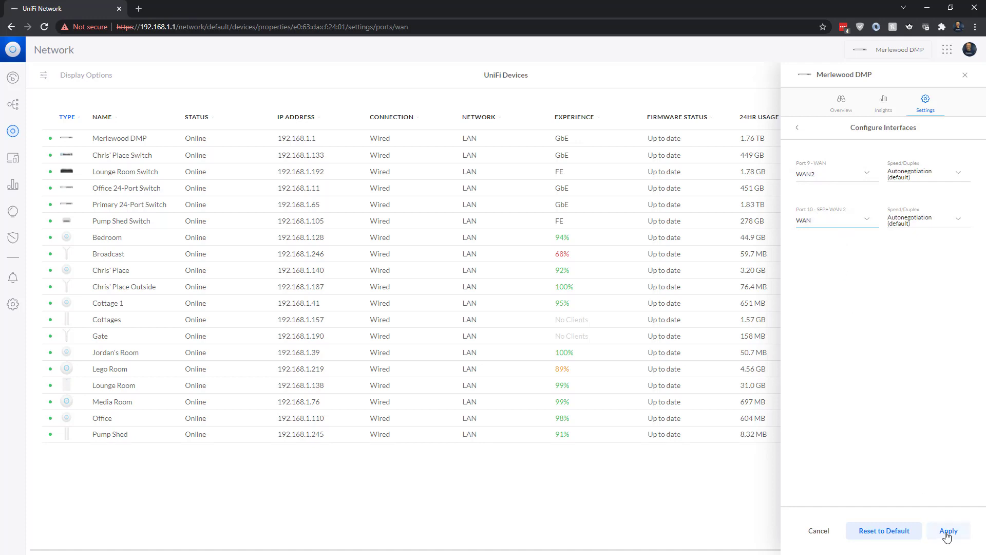
pyautogui.click(944, 533)
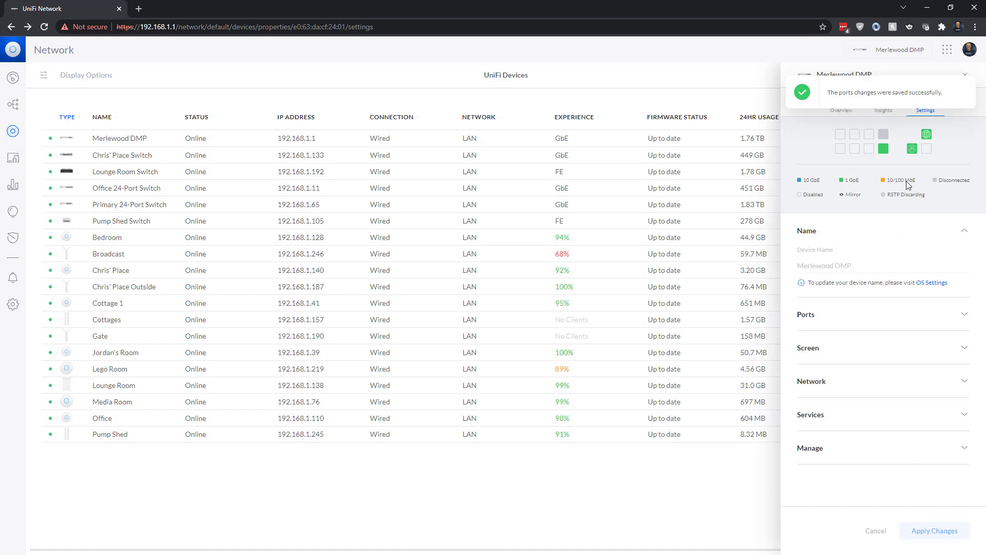
# Check the gateway's WAN port details, its WAN IP addresses in the overview and its interface assignments.
pyautogui.moveTo(912, 150)
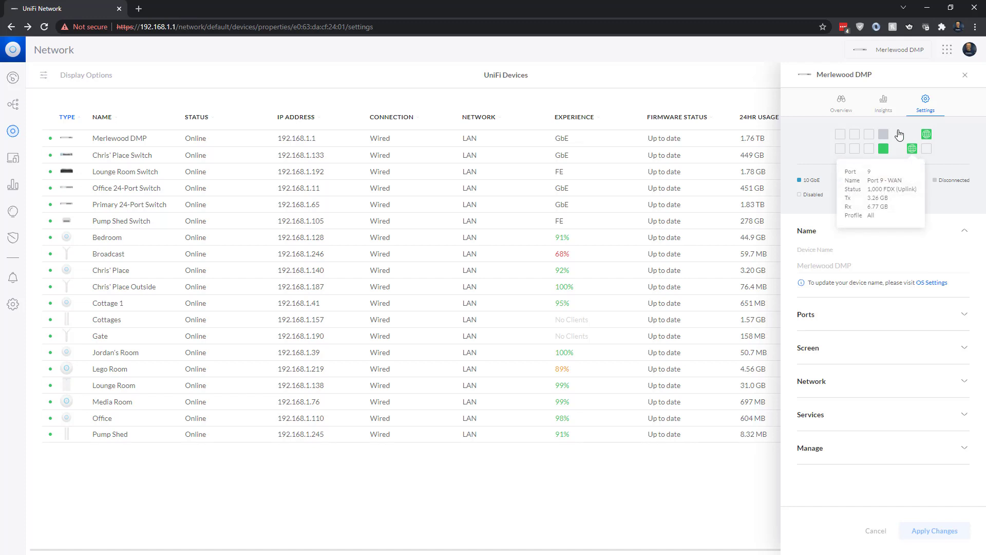
pyautogui.click(842, 104)
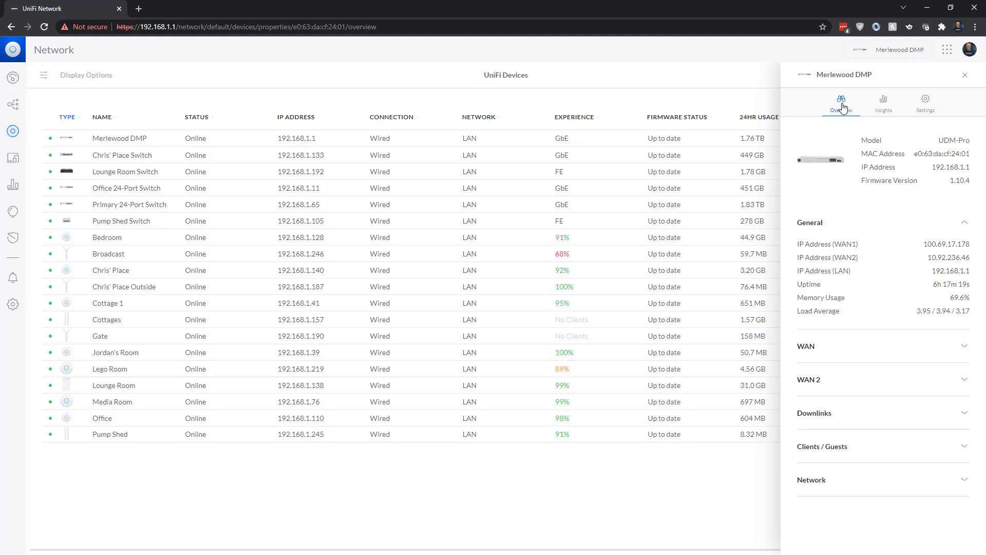
pyautogui.click(934, 110)
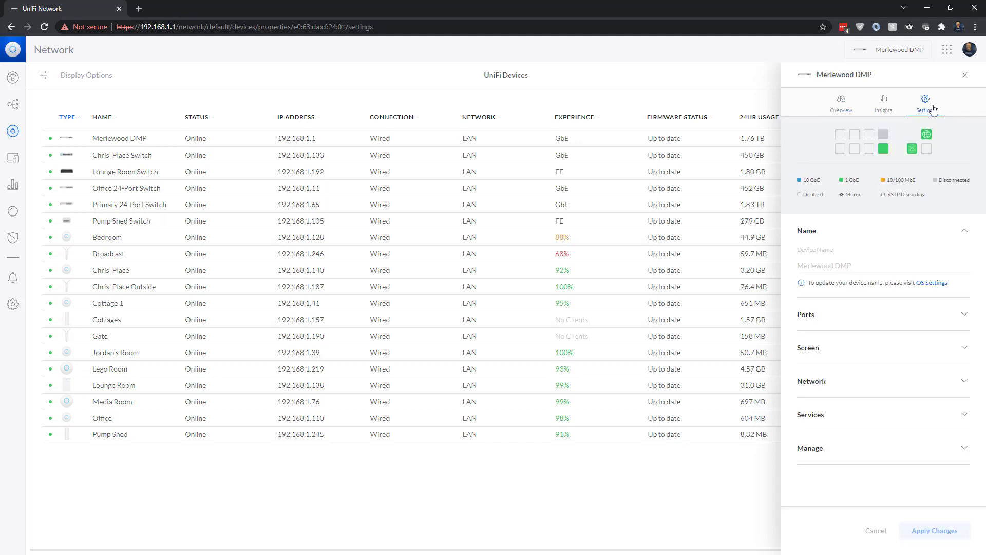
pyautogui.click(926, 137)
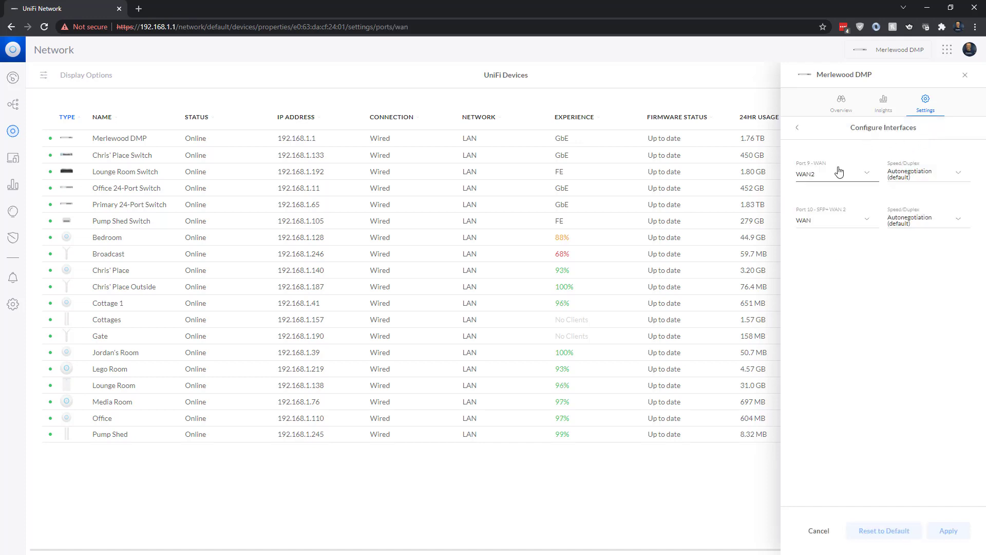
pyautogui.click(842, 103)
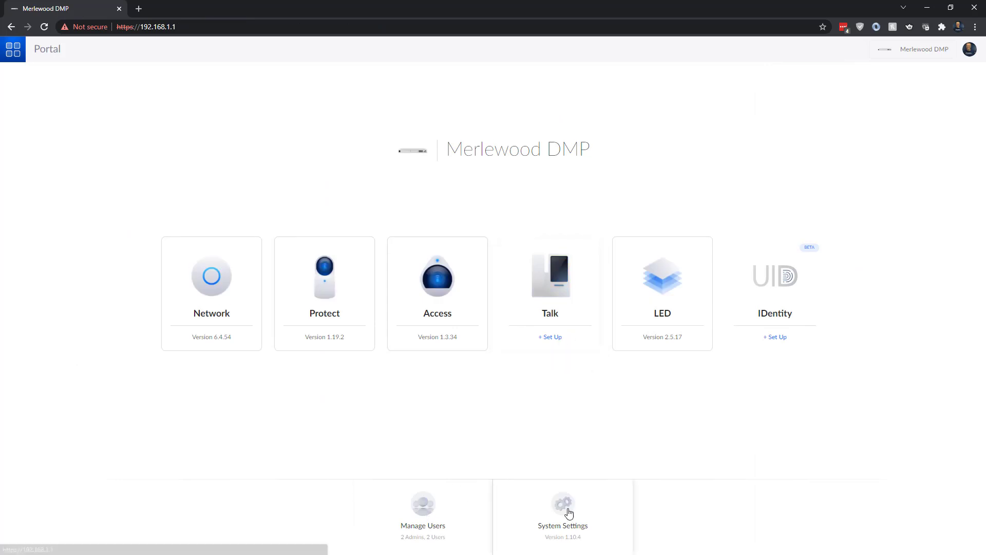
# Restart the Merlewood DMP console from the advanced system settings and confirm the restart.
pyautogui.click(569, 513)
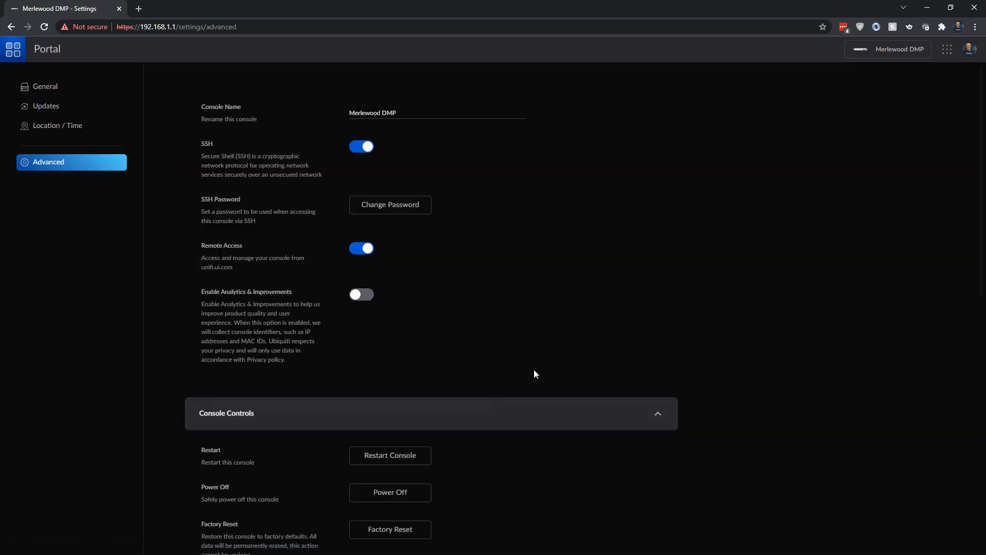
pyautogui.scroll(-4, 577, 368)
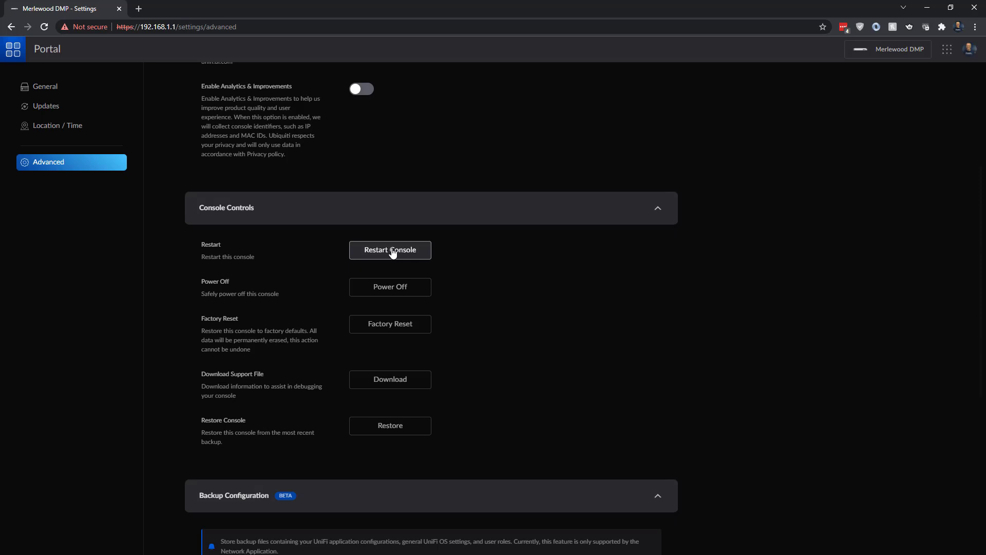
pyautogui.click(393, 252)
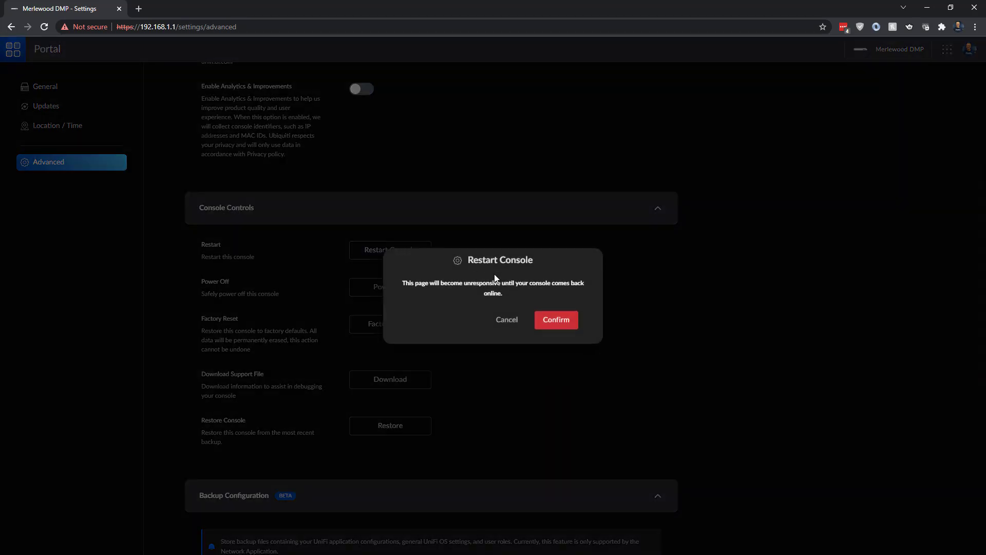
pyautogui.click(563, 323)
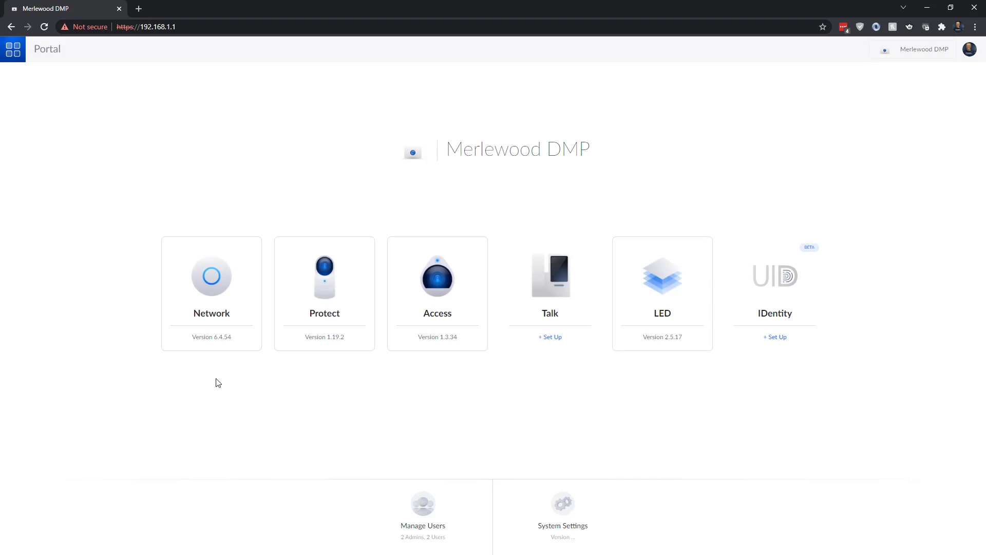
# Reopen the Network application and check the WAN addresses and service providers on the dashboard and in the internet settings.
pyautogui.click(220, 270)
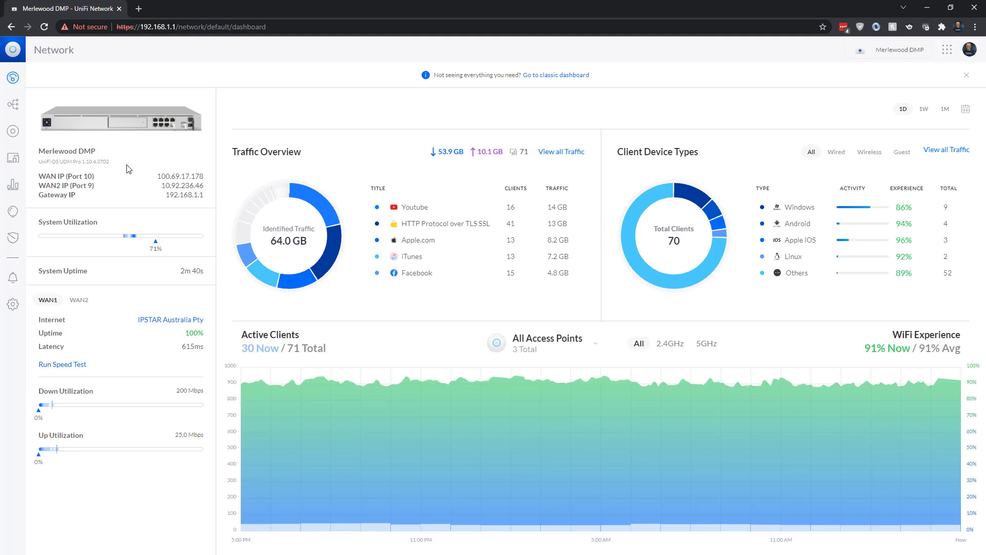
pyautogui.click(13, 308)
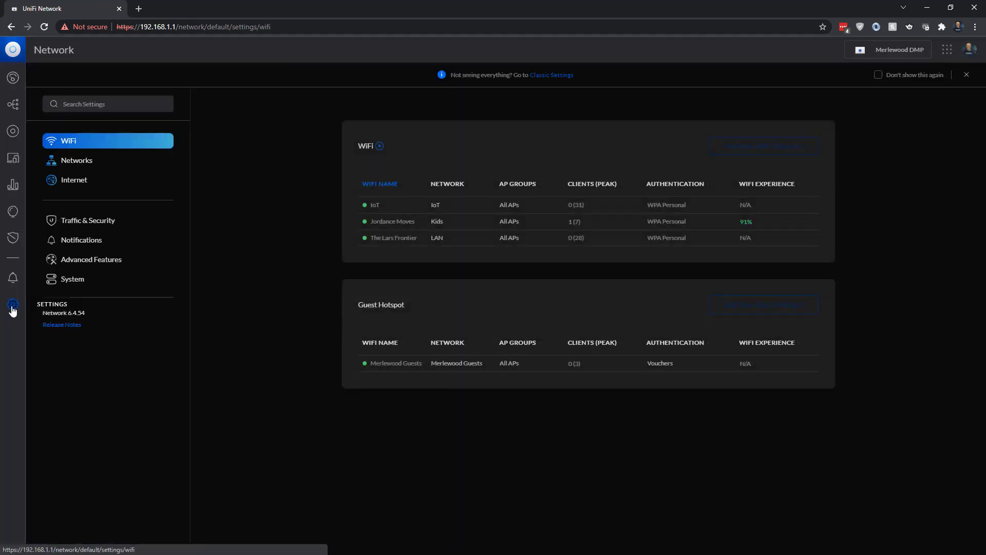
pyautogui.click(72, 188)
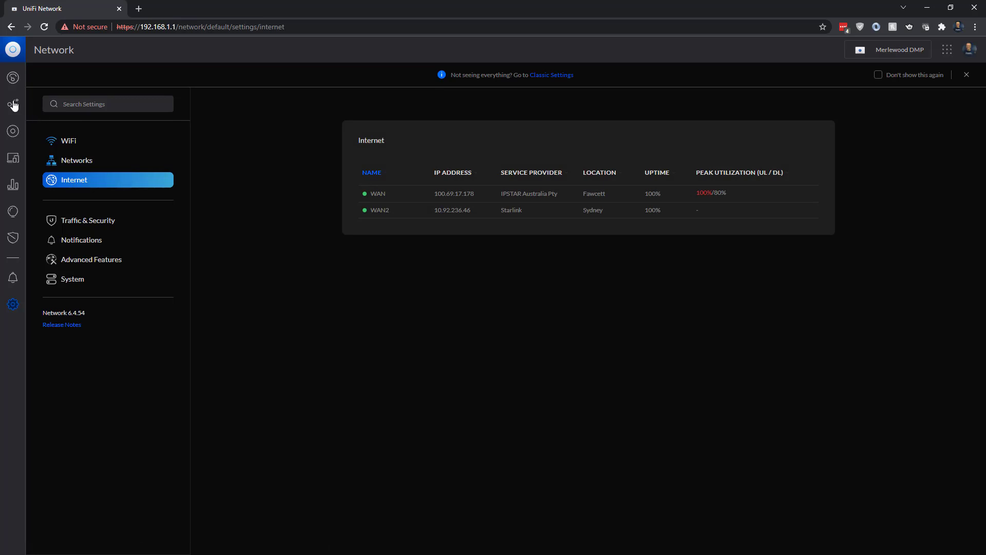
# Examine the Merlewood DMP's device overview and the port status in its device settings.
pyautogui.click(14, 132)
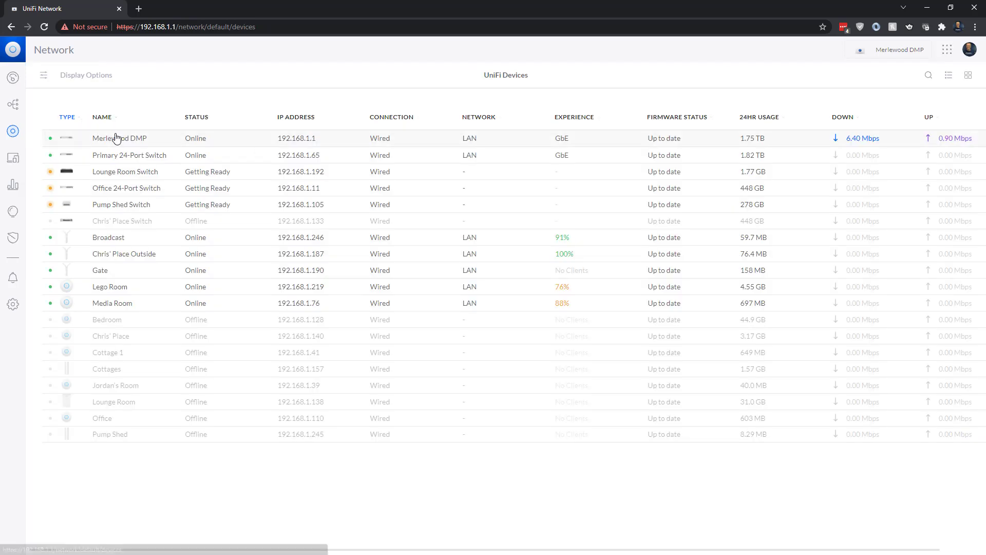
pyautogui.click(114, 137)
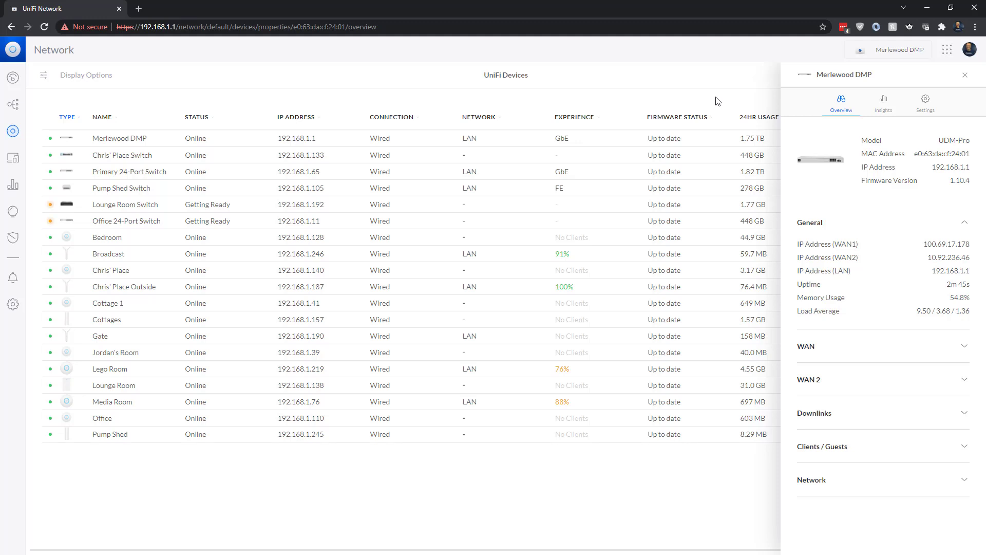
pyautogui.click(932, 106)
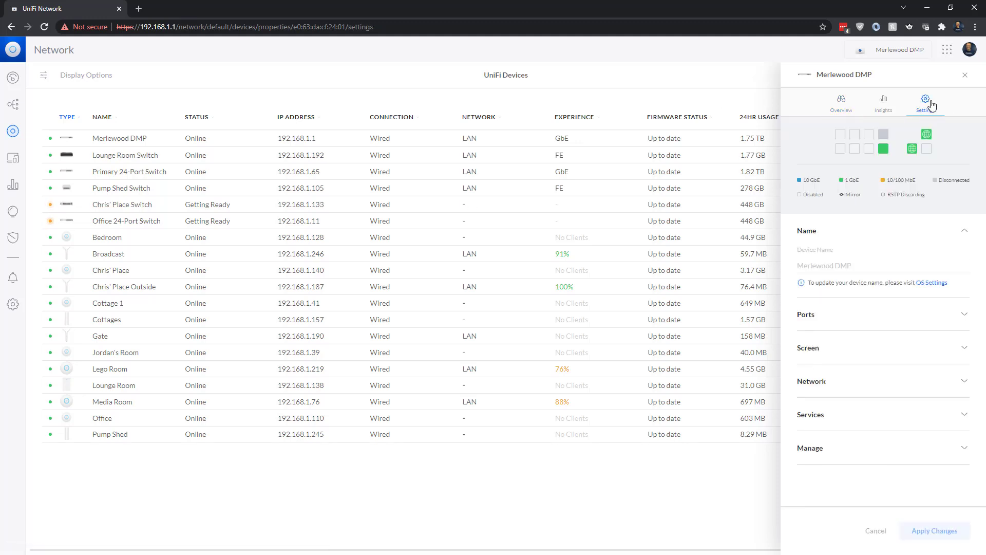
pyautogui.moveTo(927, 137)
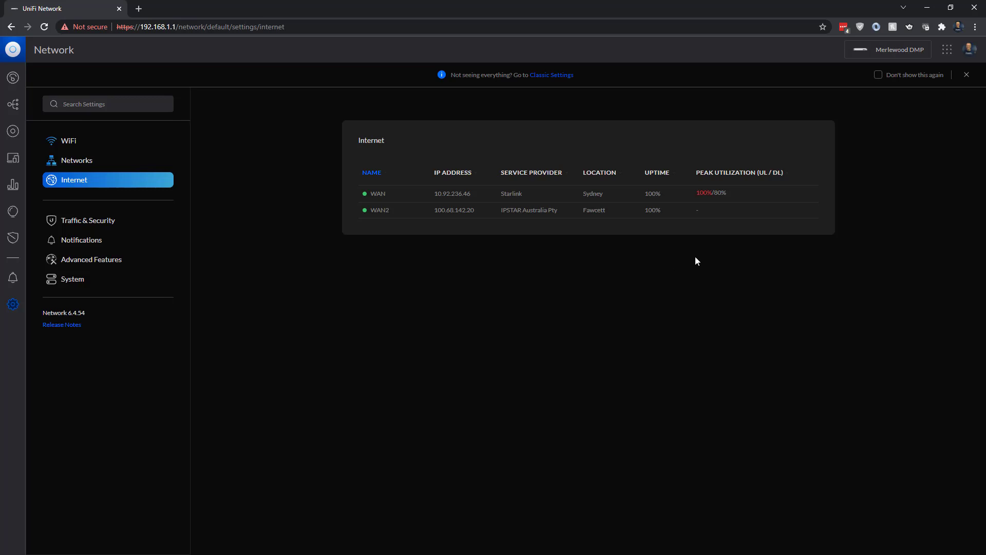
# Look through the advanced configuration of the WAN2 internet connection again, down to the ISP Capabilities section.
pyautogui.click(763, 212)
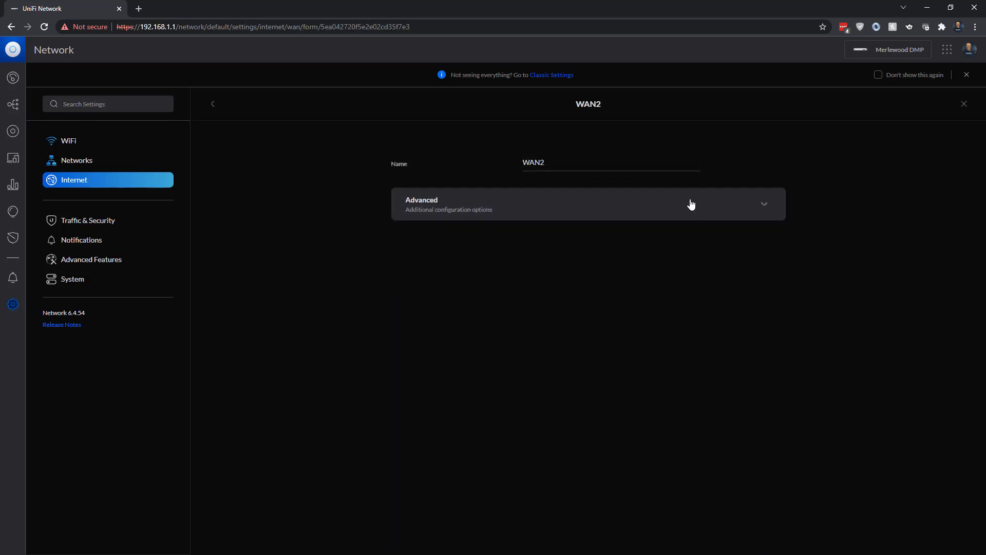
pyautogui.click(689, 204)
pyautogui.scroll(-3, 833, 355)
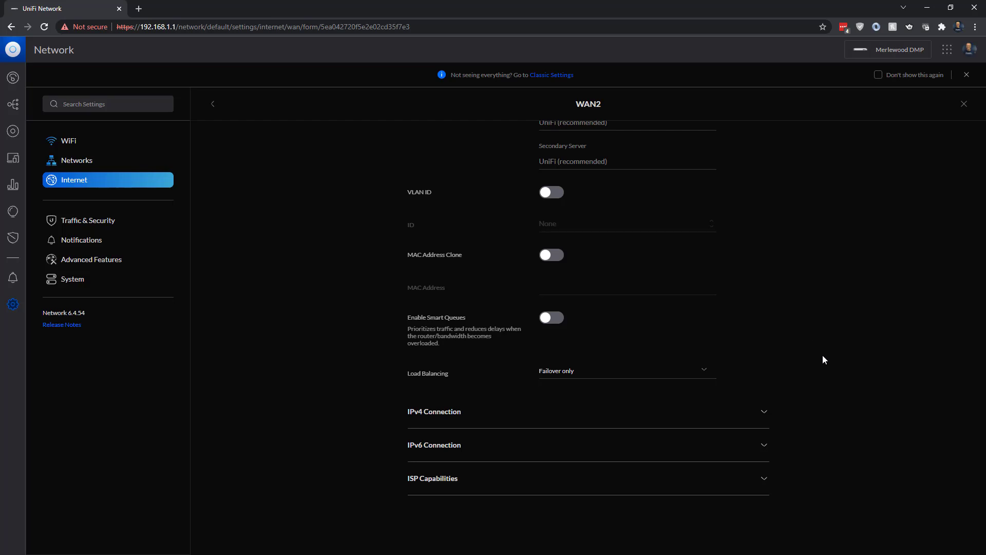
pyautogui.scroll(3, 822, 357)
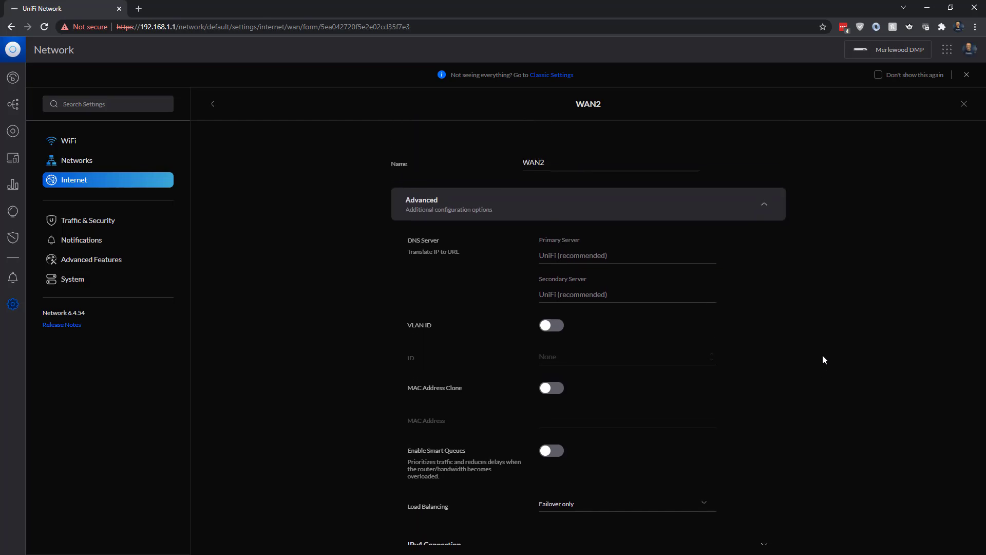